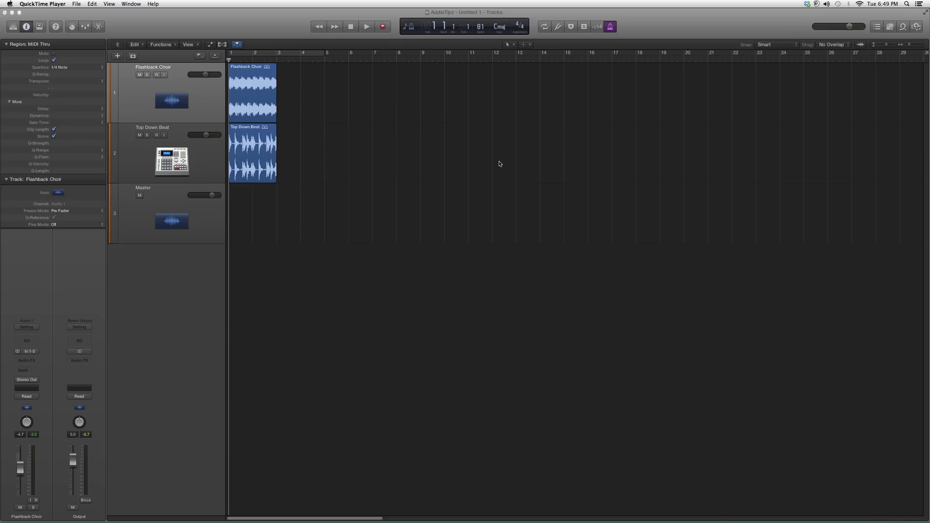
- Add Waves Kramer HLS from Audio Units to the Flashback Choir Audio FX slot
{"action": "left_click", "coordinate": [30, 360]}
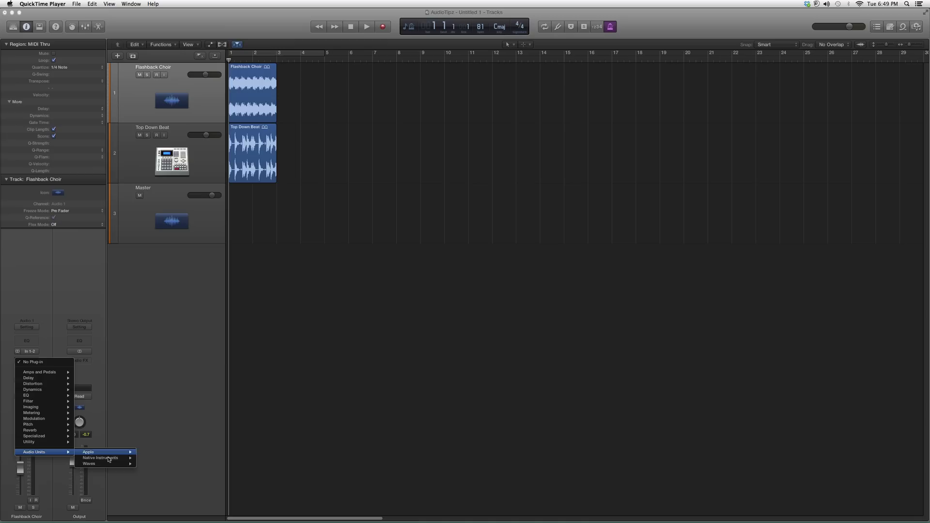
{"action": "mouse_move", "coordinate": [35, 452]}
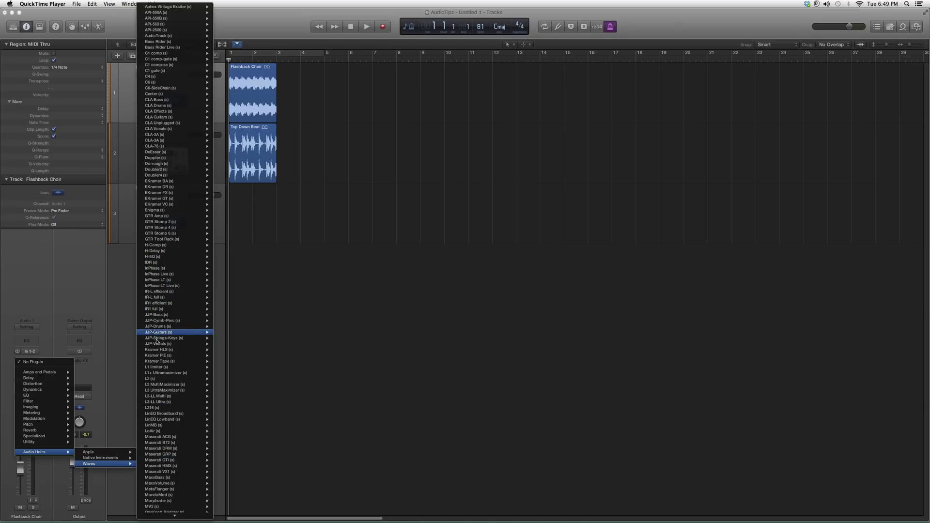
{"action": "left_click", "coordinate": [196, 348]}
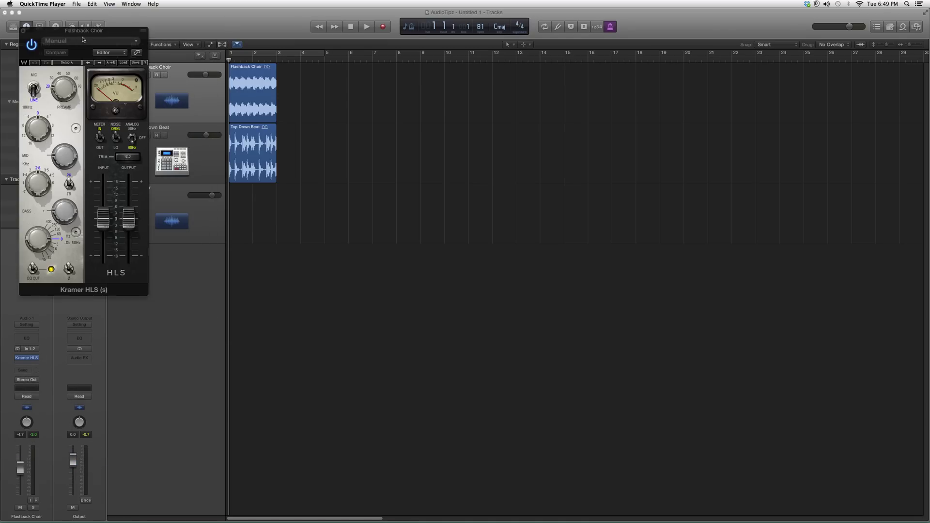
- Drag the Kramer HLS window to the right, beside the track regions
{"action": "left_click_drag", "start_coordinate": [88, 32], "coordinate": [645, 92]}
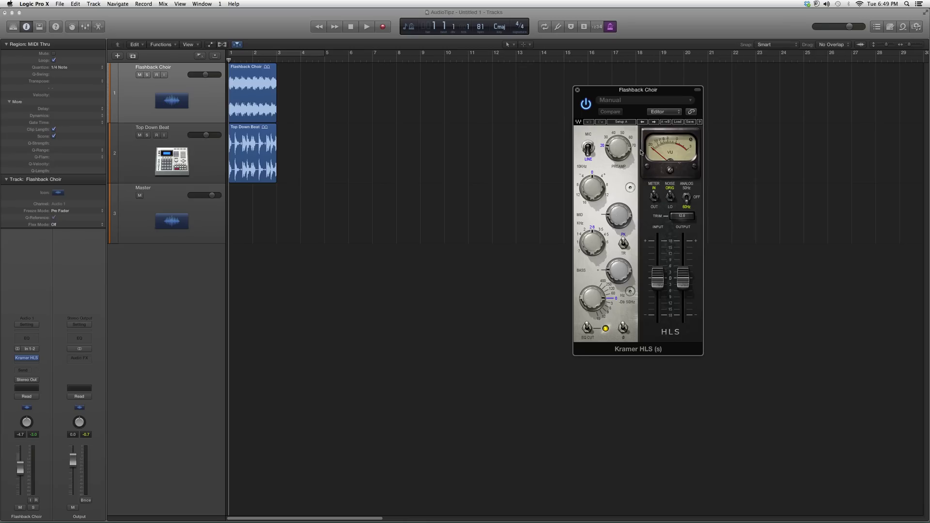
- Toggle the Kramer HLS MIC/LINE switch until it reads MIC
{"action": "left_click", "coordinate": [589, 149]}
{"action": "left_click", "coordinate": [590, 149]}
{"action": "mouse_move", "coordinate": [618, 148]}
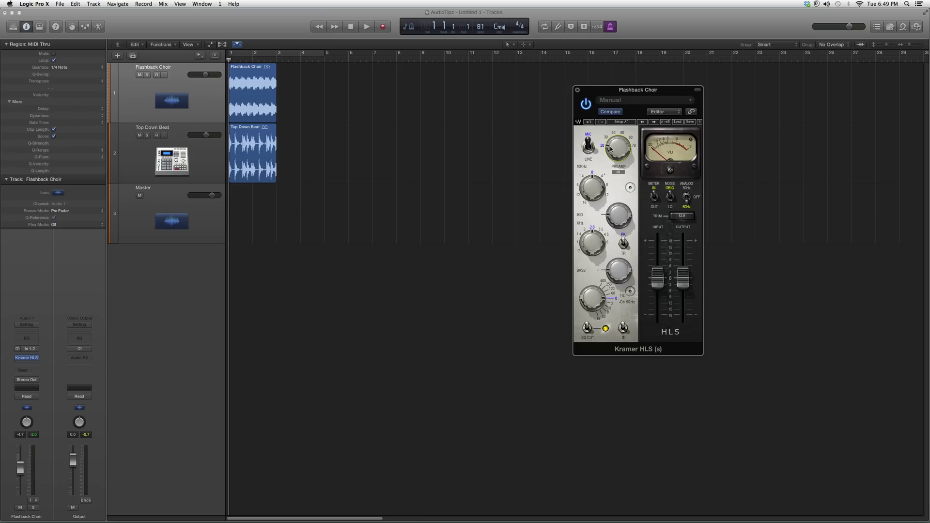
- Turn the lower bass frequency knob on Kramer HLS to a new setting
{"action": "mouse_move", "coordinate": [592, 188]}
{"action": "left_click_drag", "start_coordinate": [595, 300], "coordinate": [596, 287]}
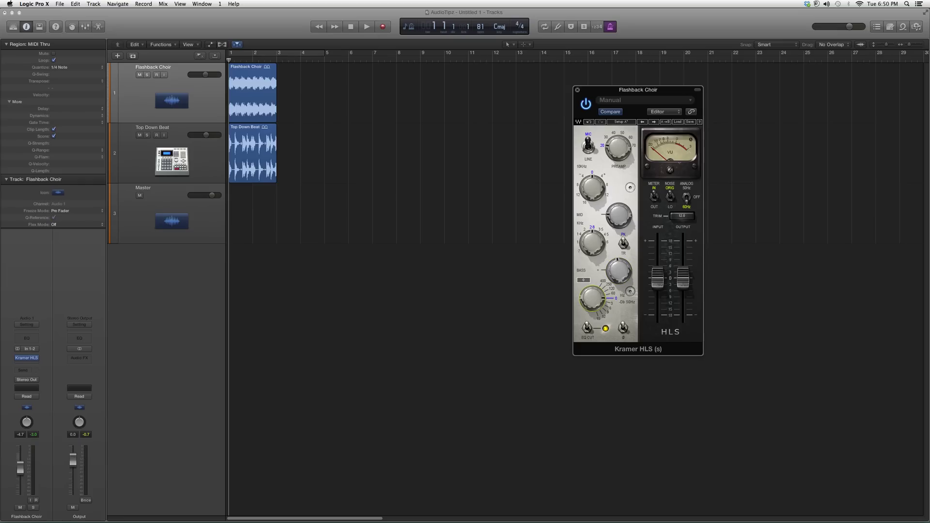